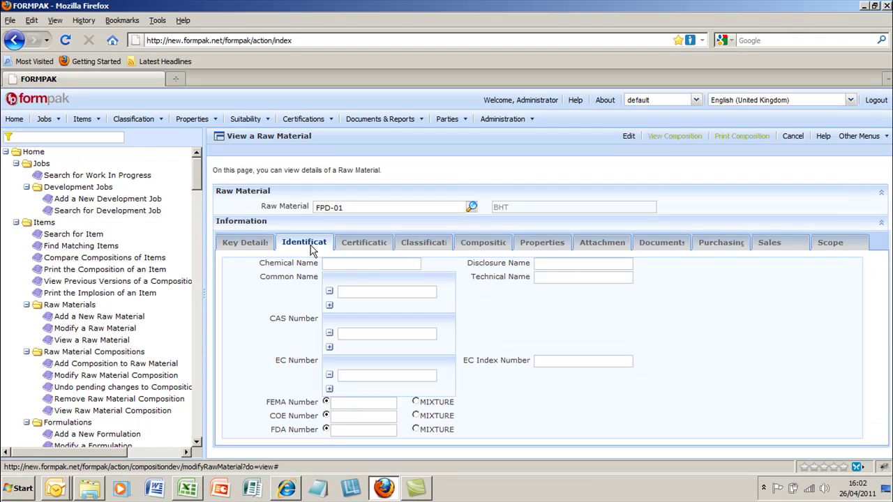
Start adding a new composition to the raw material cis-Ocimene (FPD-2010A-2754) and confirm it
left_click(258, 247)
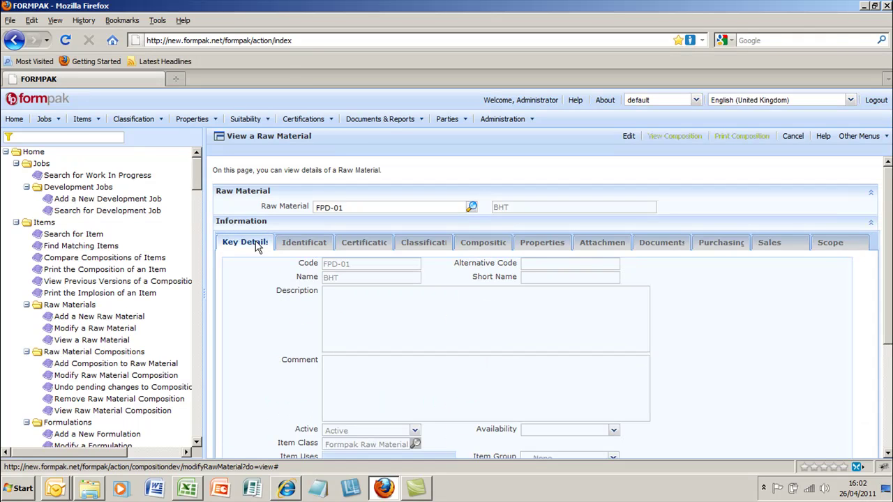
left_click(155, 365)
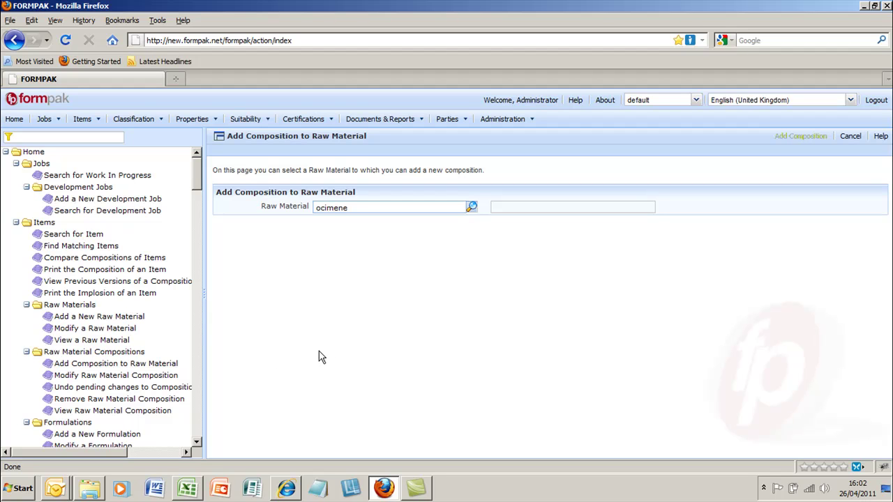
left_click(436, 283)
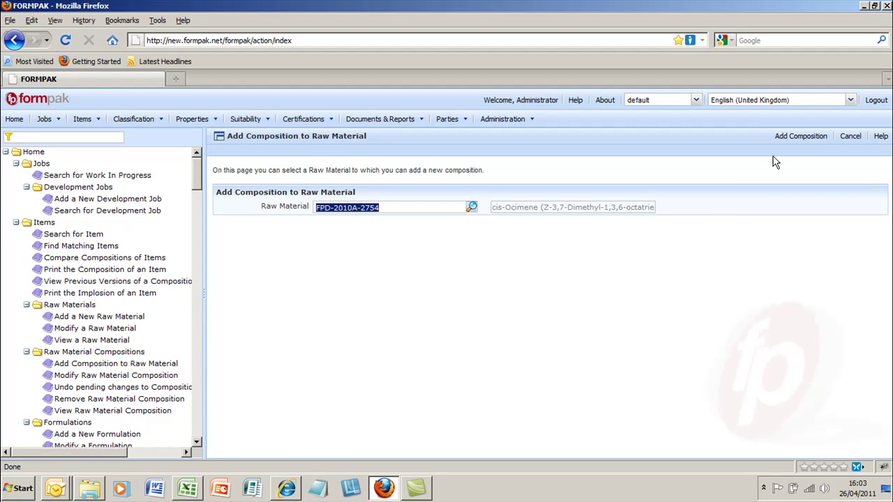
left_click(795, 138)
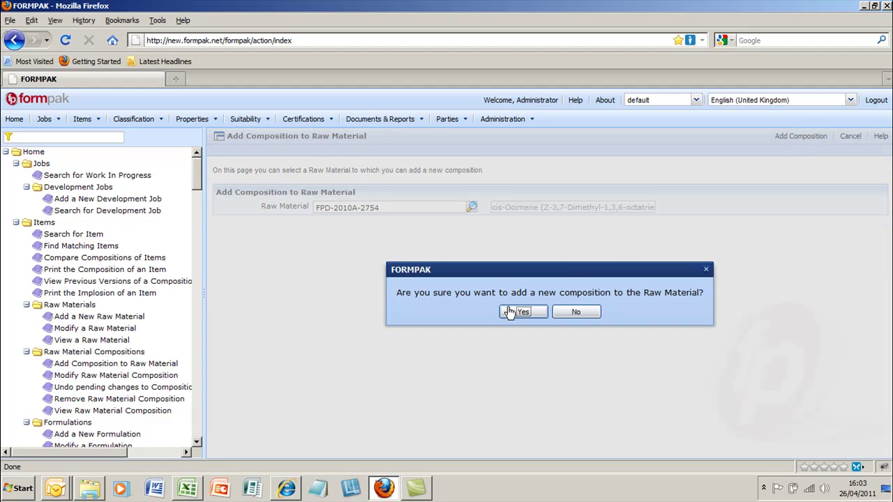
left_click(524, 312)
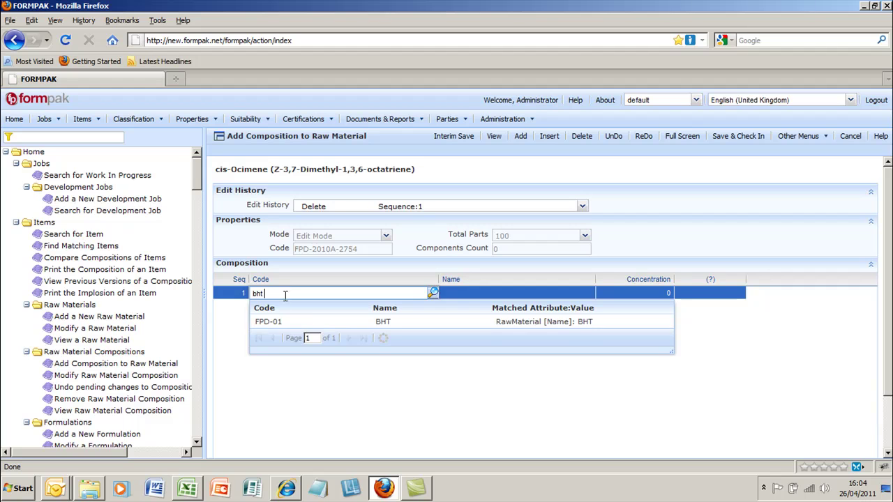
Add BHT (FPD-01) at concentration 0.1 and check in the composition with Preserve When Exploding set to Yes
left_click(282, 321)
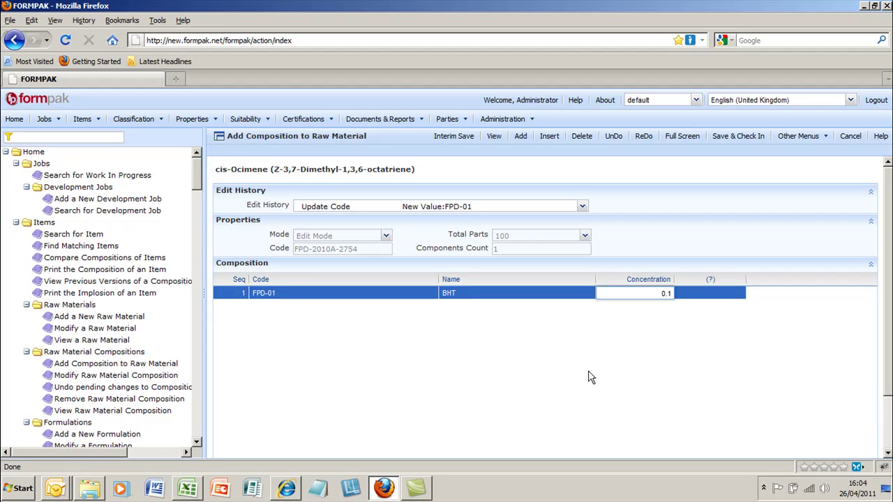
left_click(749, 141)
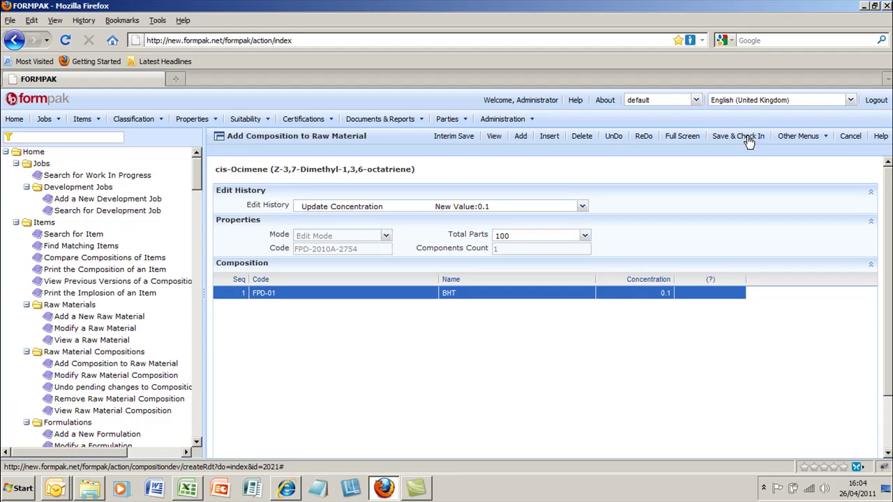
left_click(575, 274)
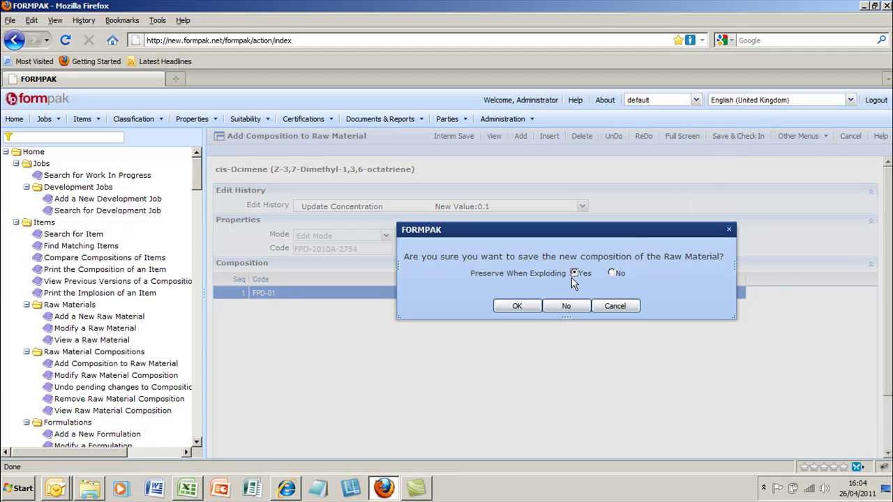
left_click(518, 307)
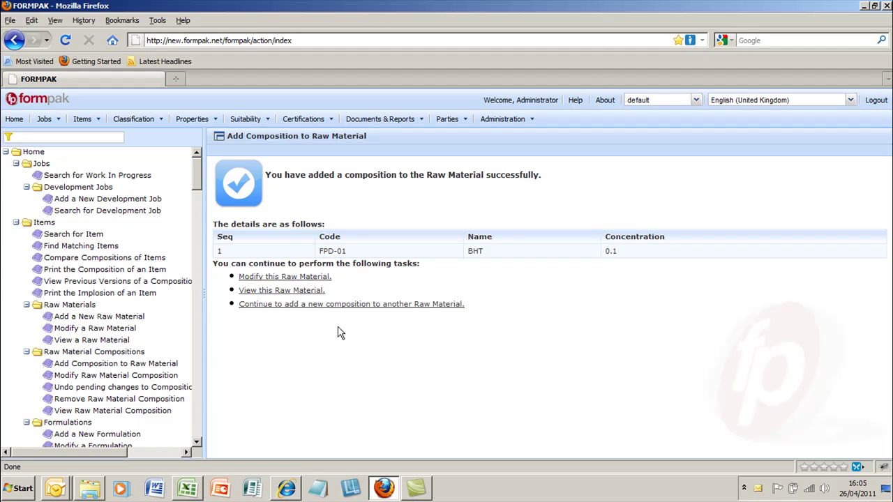
Review the saved cis-Ocimene raw material's composition details, including Preserve When Exploding, and view its component list
left_click(303, 293)
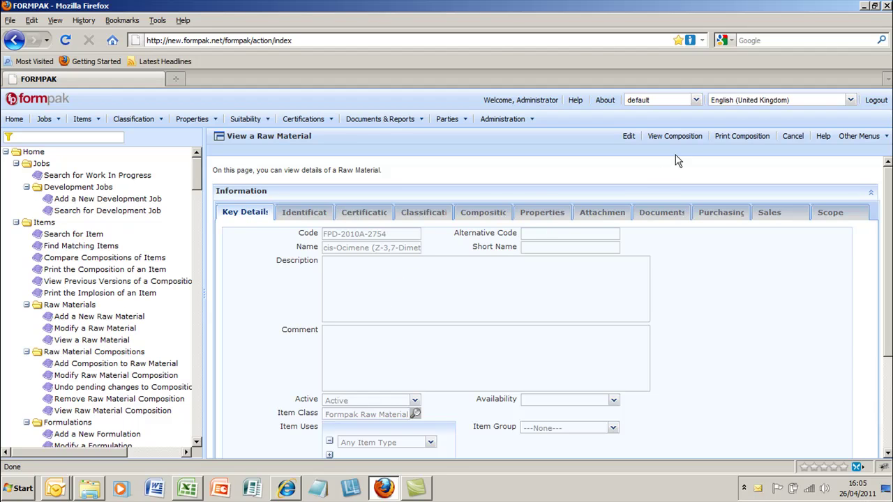
left_click(490, 219)
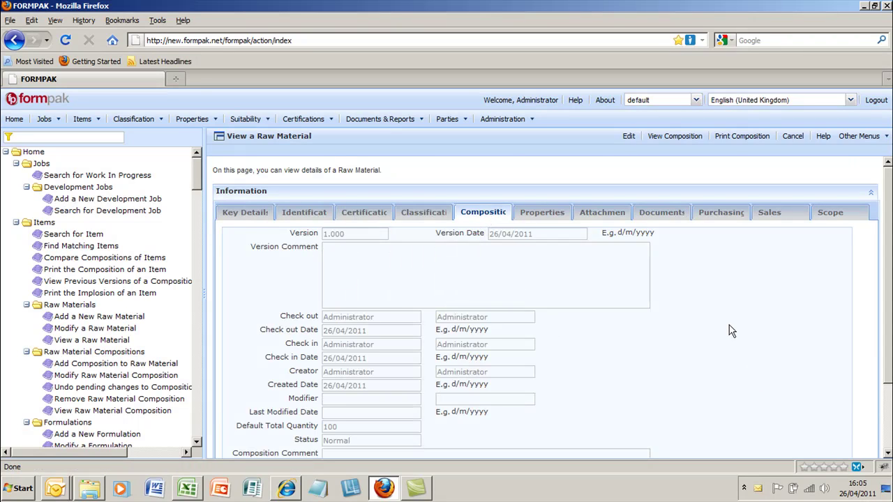
scroll(729, 331, "down", 2)
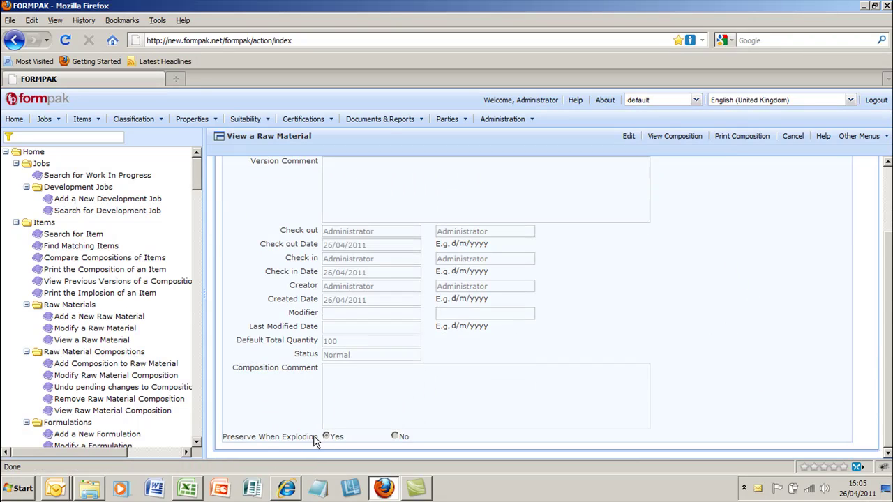
scroll(793, 293, "up", 2)
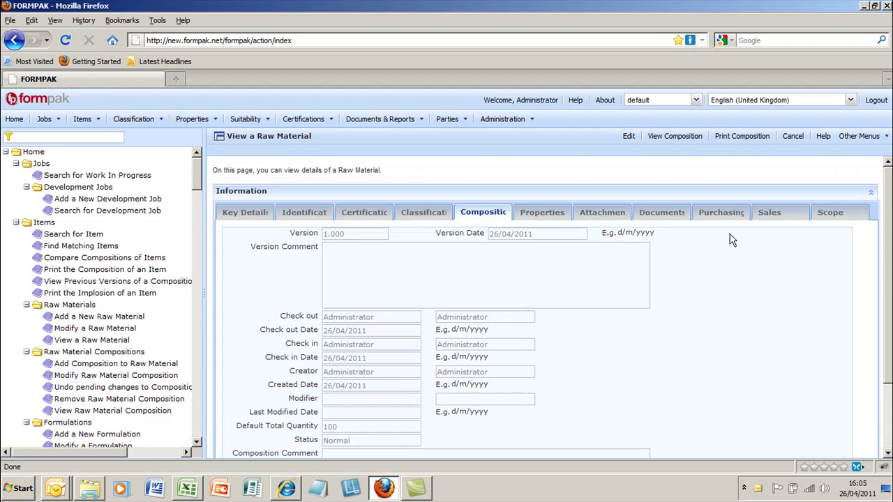
left_click(674, 137)
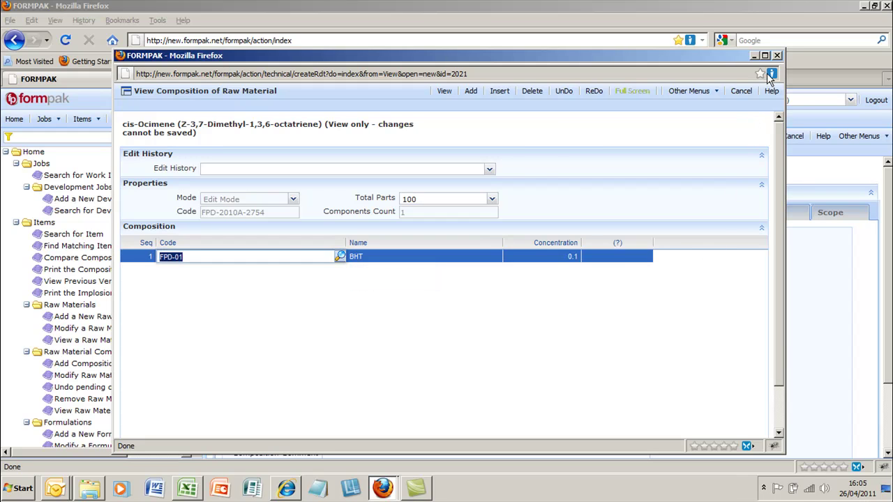
left_click(777, 56)
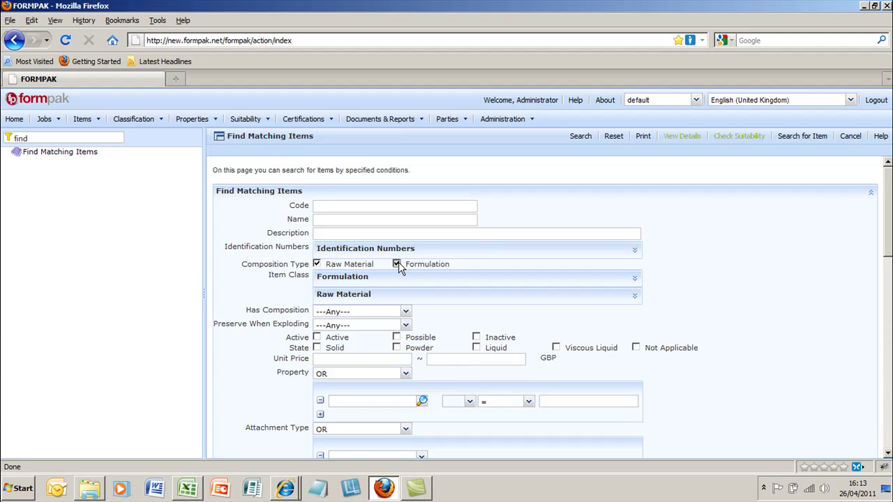
Search for matching raw materials and formulations that contain the component BHT (FPD-01)
left_click_drag(889, 250, 869, 423)
left_click(347, 393)
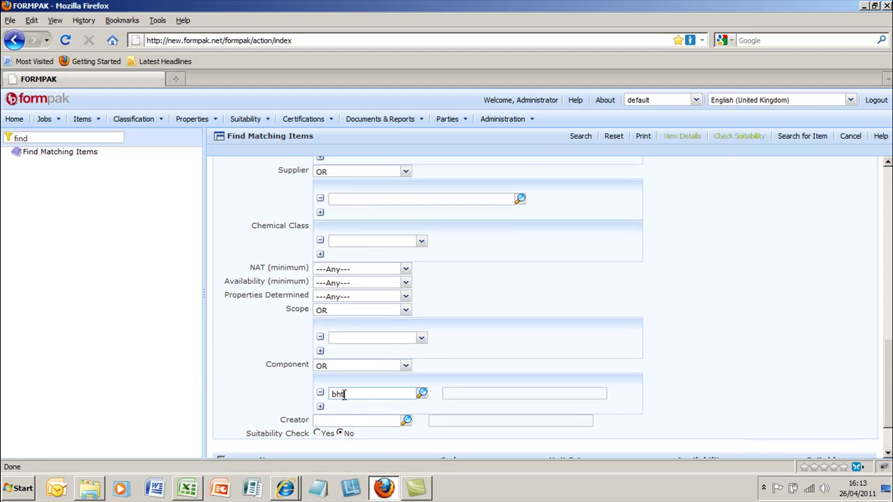
left_click(369, 422)
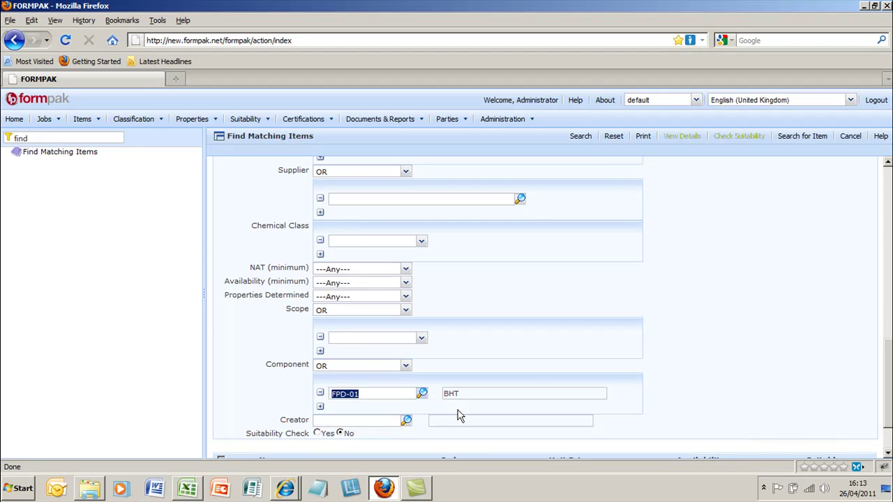
left_click(585, 136)
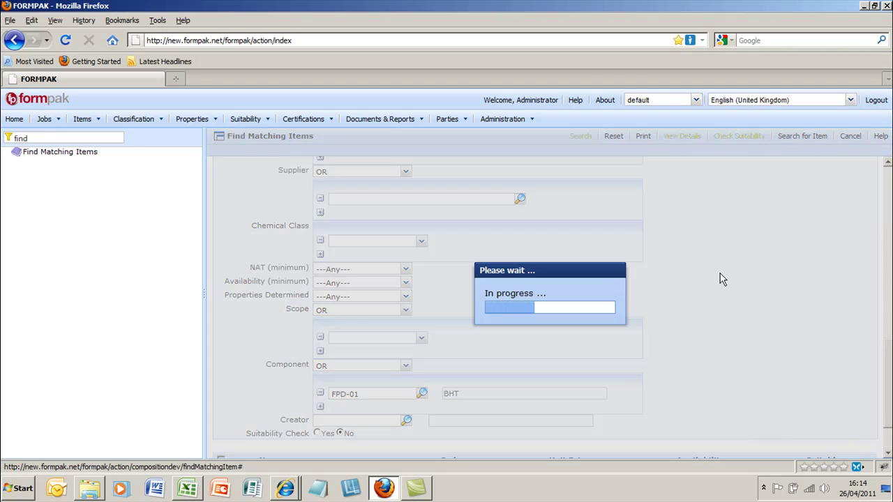
Open the details of the matching cis-Ocimene item and check its identification numbers and key details
left_click(355, 237)
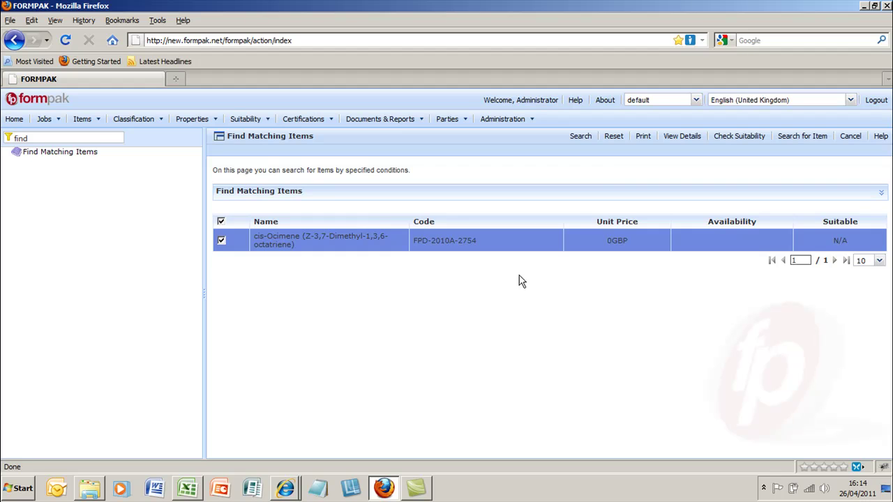
left_click(677, 137)
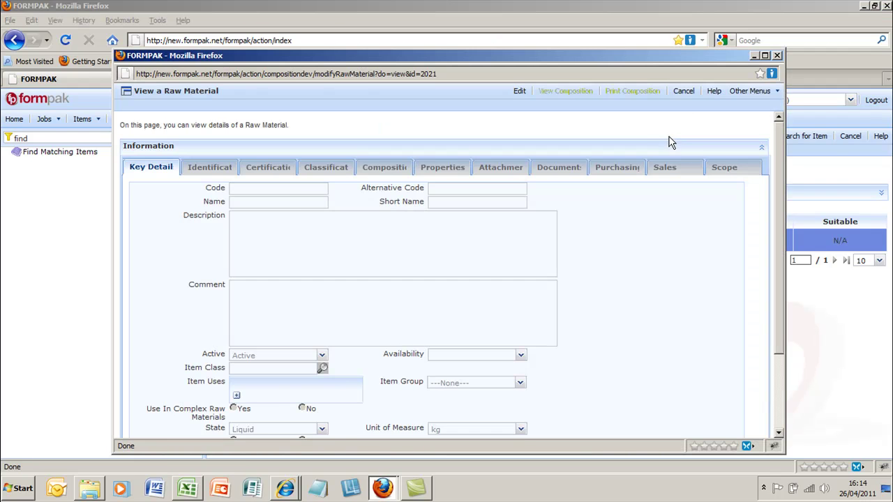
left_click(222, 173)
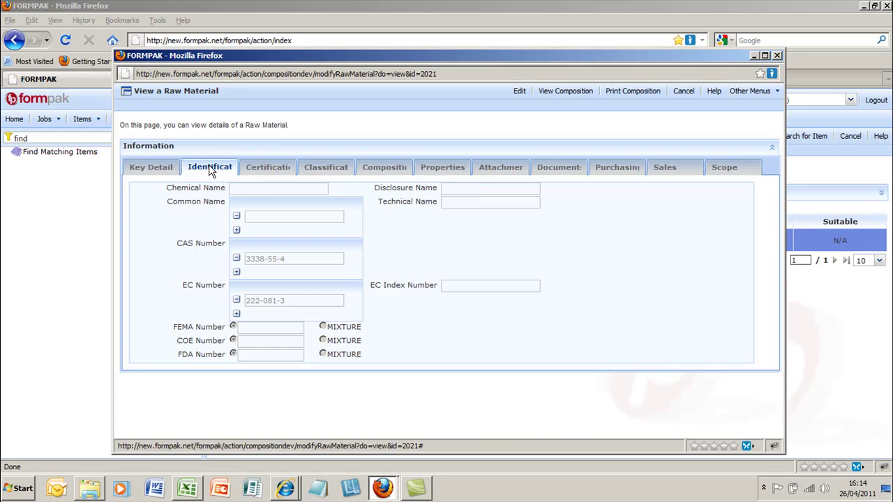
left_click(168, 170)
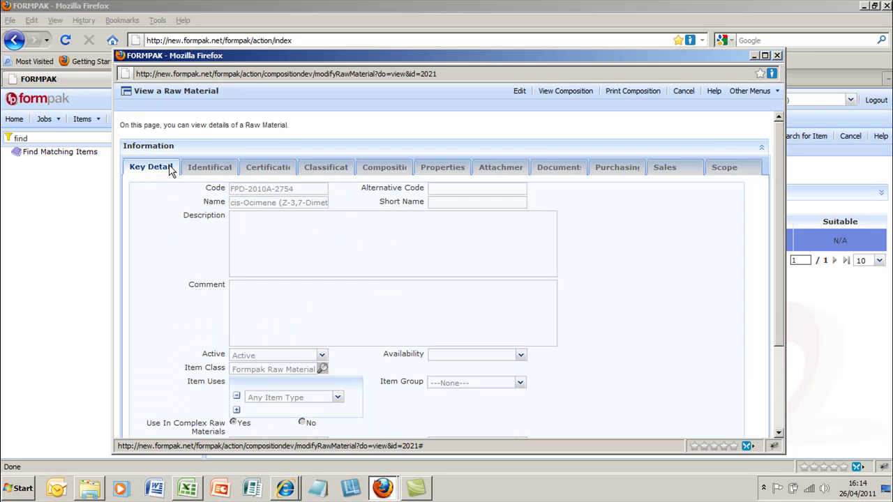
left_click(777, 55)
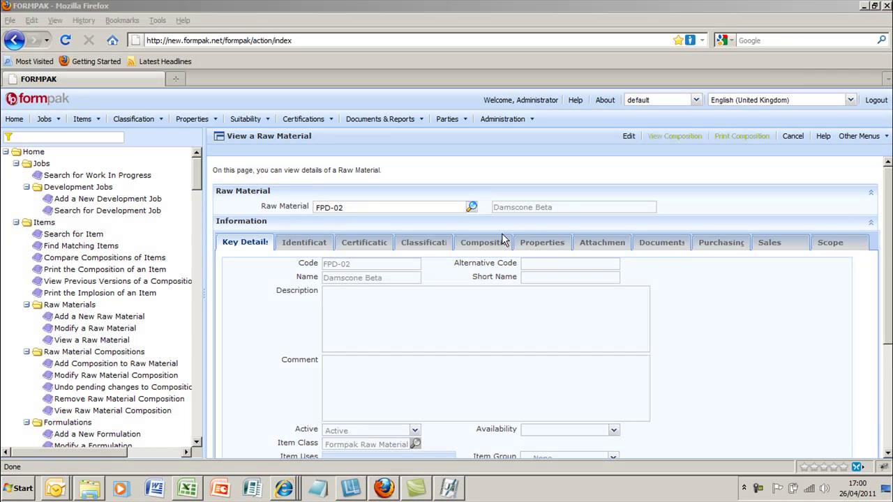
Show the properties of raw material FPD-02 for the EC Hazard Labels group and for the GHS Hazards group
left_click(550, 250)
left_click(549, 248)
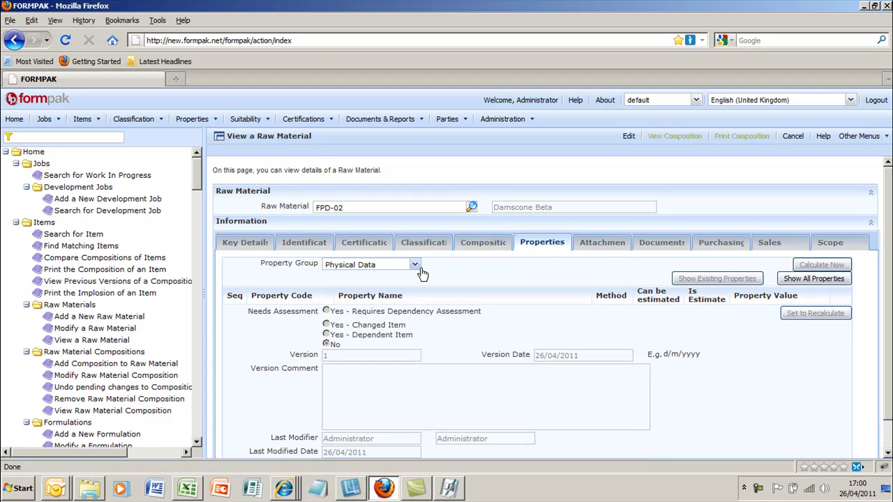
left_click(414, 265)
left_click(369, 291)
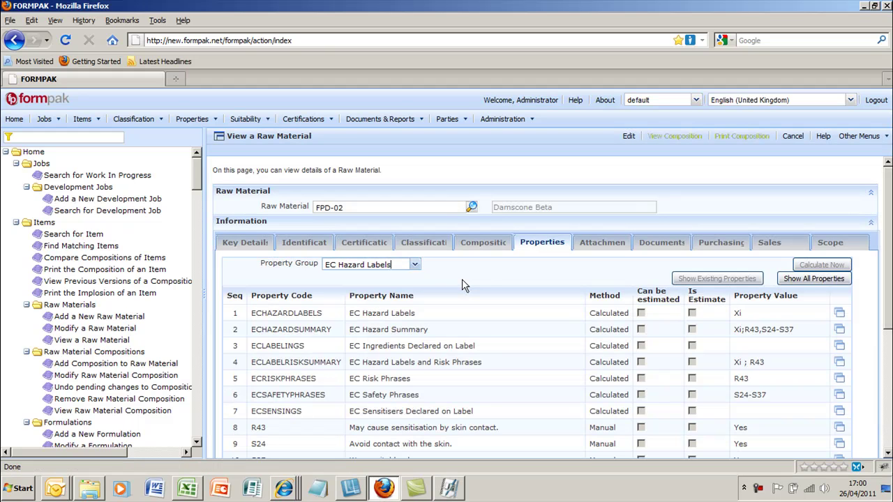
left_click(415, 265)
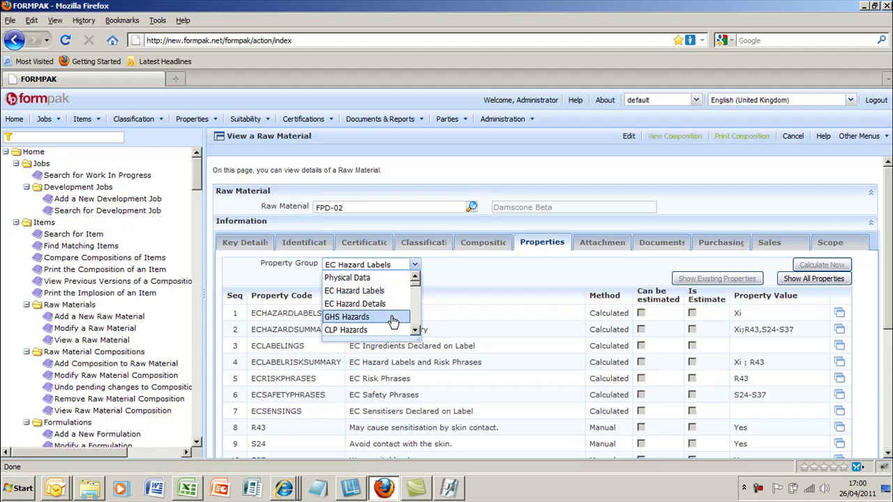
left_click(393, 319)
Show the IFRA Categories property group of raw material FPD-02
left_click(416, 266)
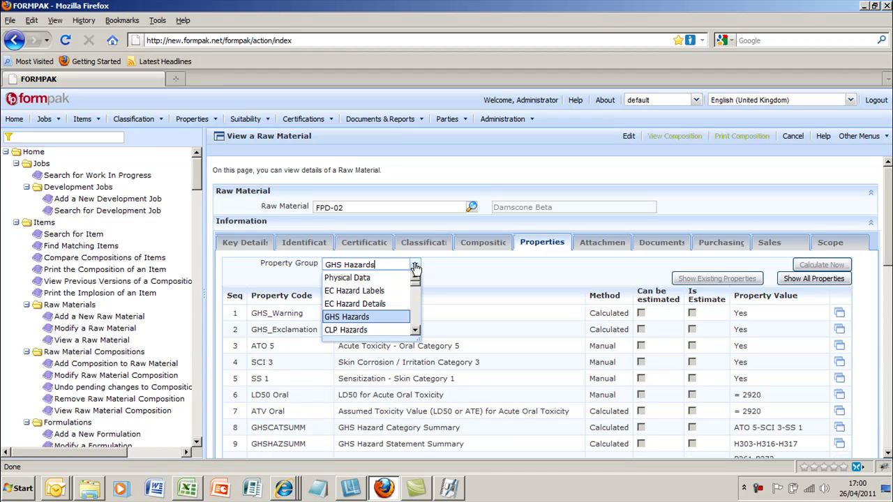
left_click(415, 330)
left_click(415, 331)
left_click(415, 331)
left_click(415, 331)
left_click(415, 331)
left_click(415, 330)
left_click(415, 331)
left_click(415, 330)
left_click(391, 321)
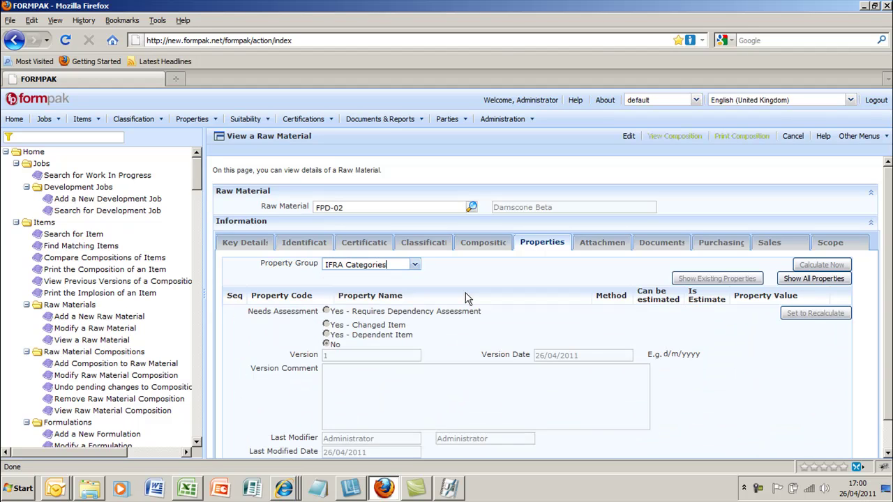
Load the raw material Rose ketones (FPD-2010A-2517) and show its EC Hazard Labels properties
left_click(352, 207)
type("rose keton")
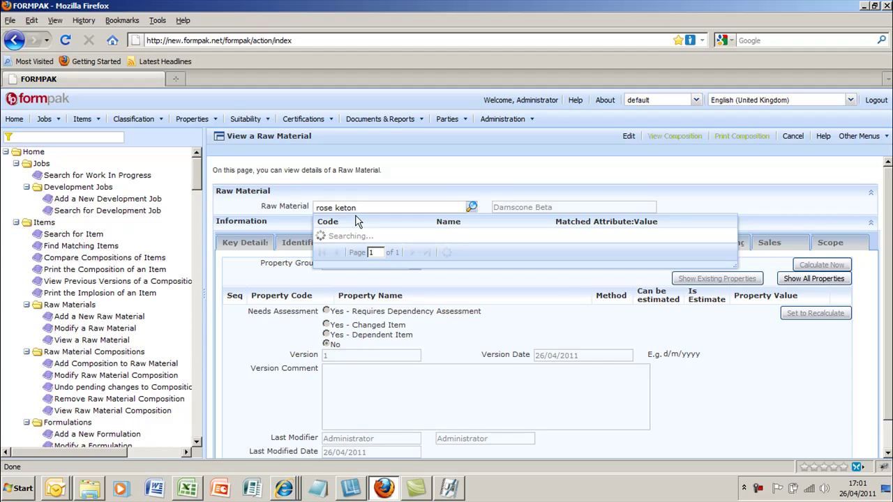
left_click(361, 233)
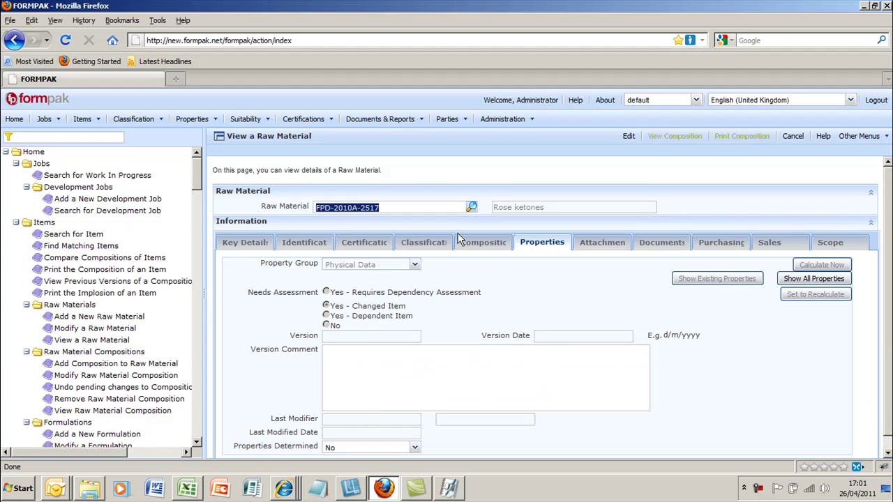
left_click(415, 265)
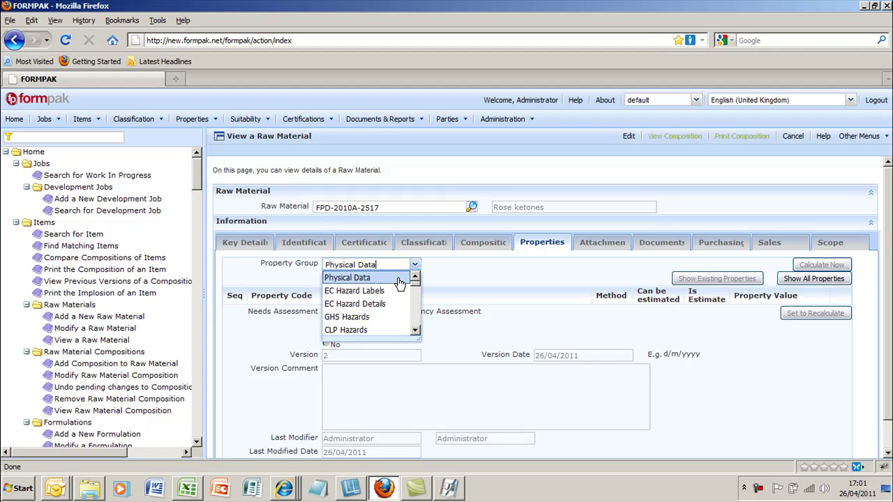
left_click(398, 291)
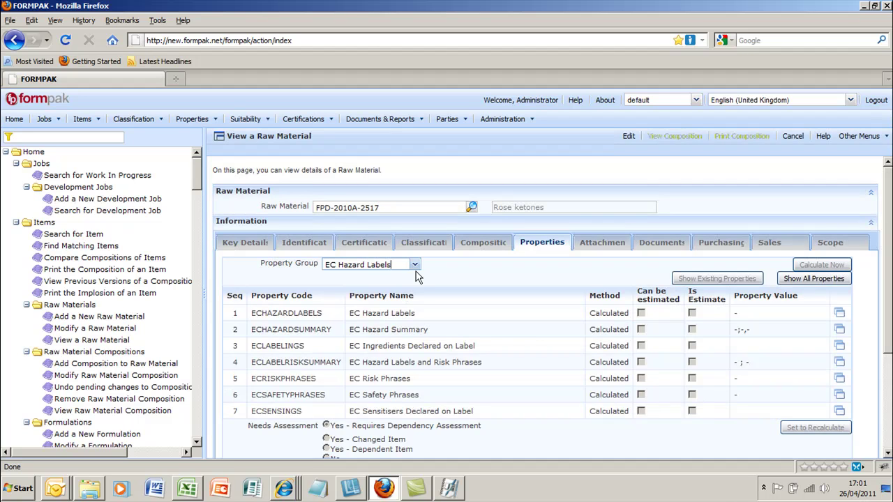
Show the IFRA Categories property group of Rose ketones
left_click(415, 267)
left_click(416, 331)
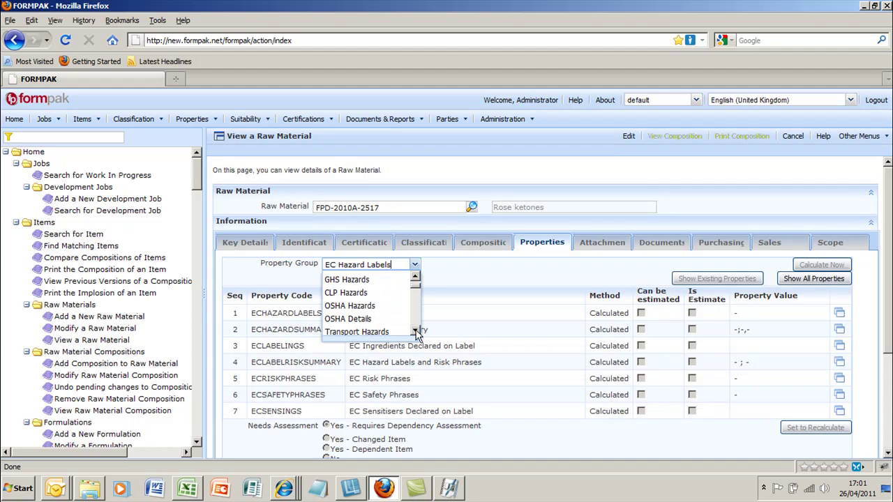
left_click(415, 330)
left_click(416, 330)
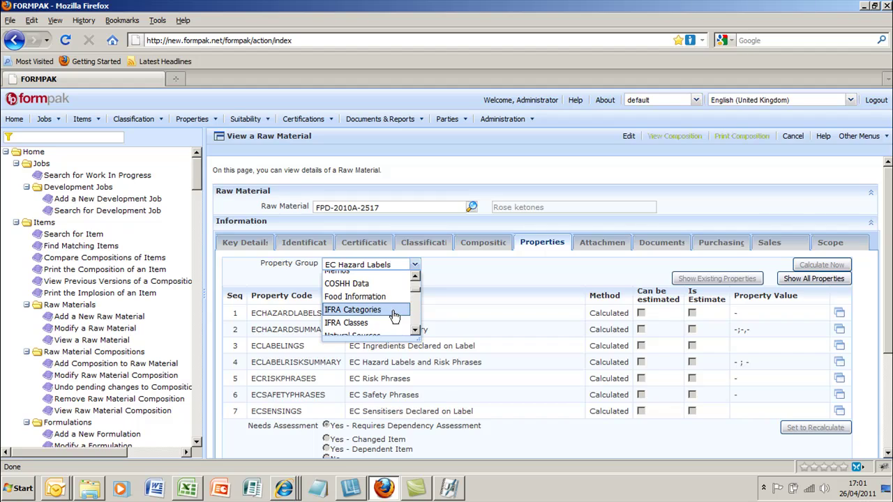
left_click(392, 311)
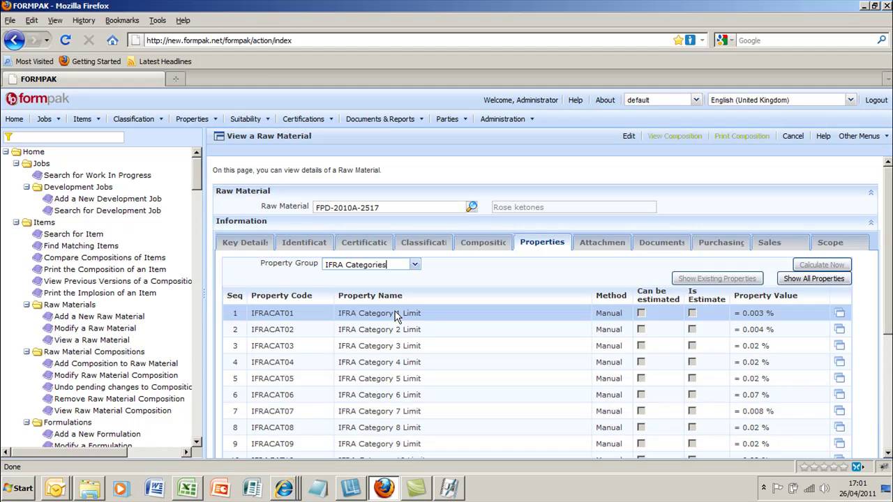
Start adding a new composition to the raw material Damscone Beta (FPD-02)
scroll(401, 323, "down", 1)
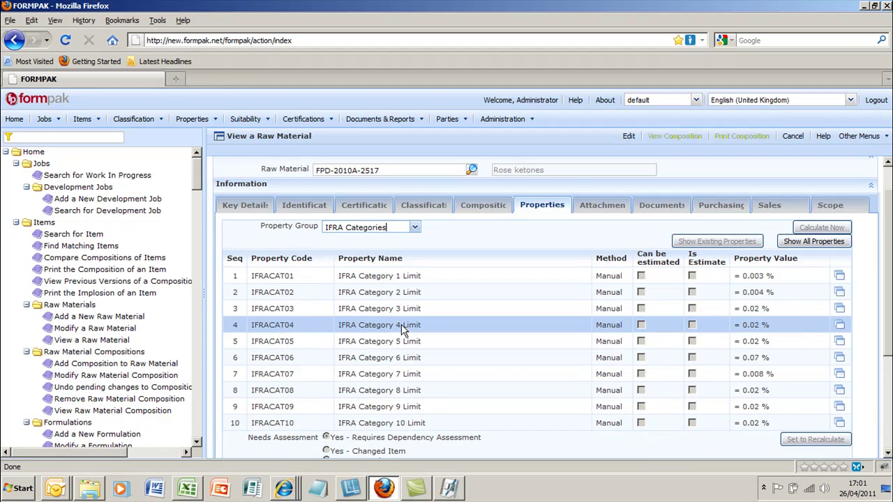
scroll(402, 332, "up", 1)
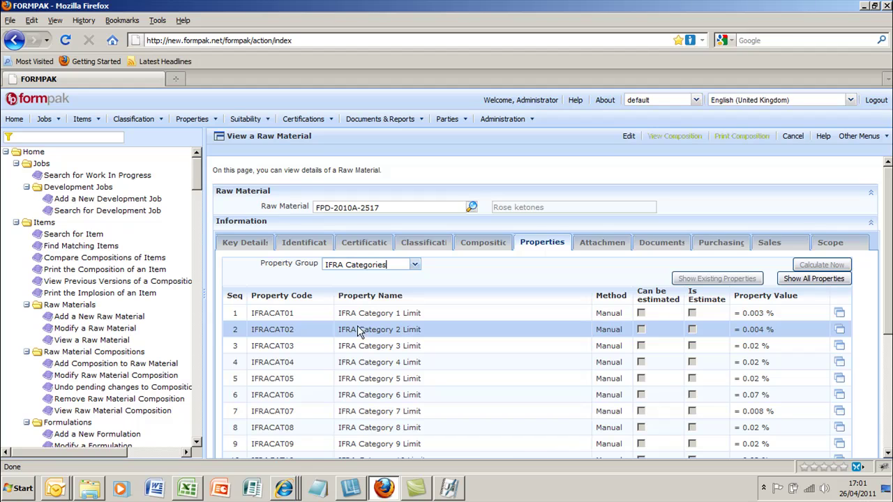
left_click(156, 368)
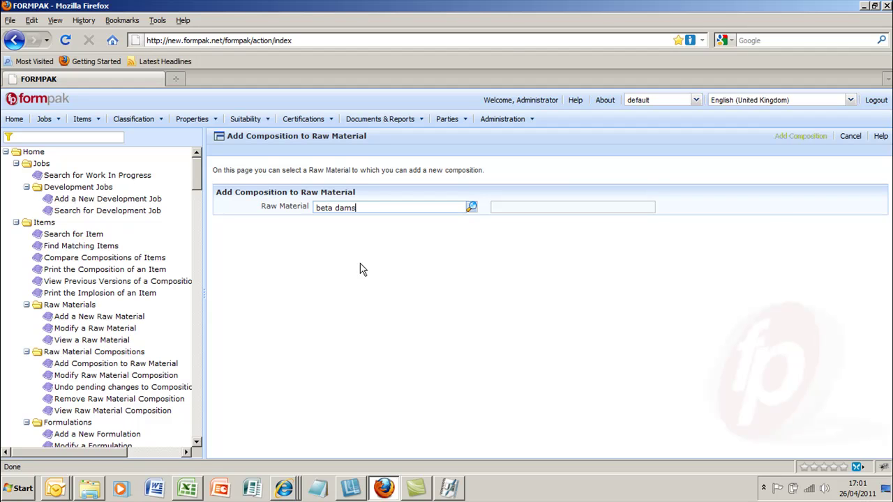
type("beta dams")
left_click(380, 240)
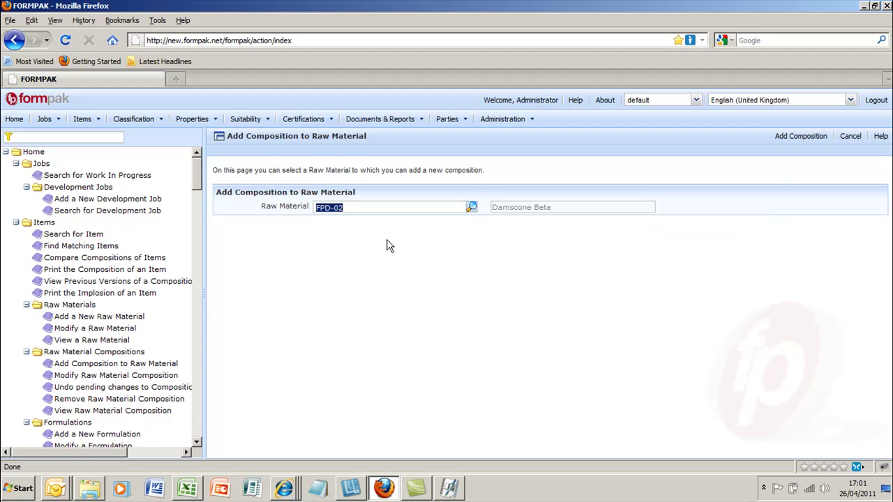
left_click(799, 136)
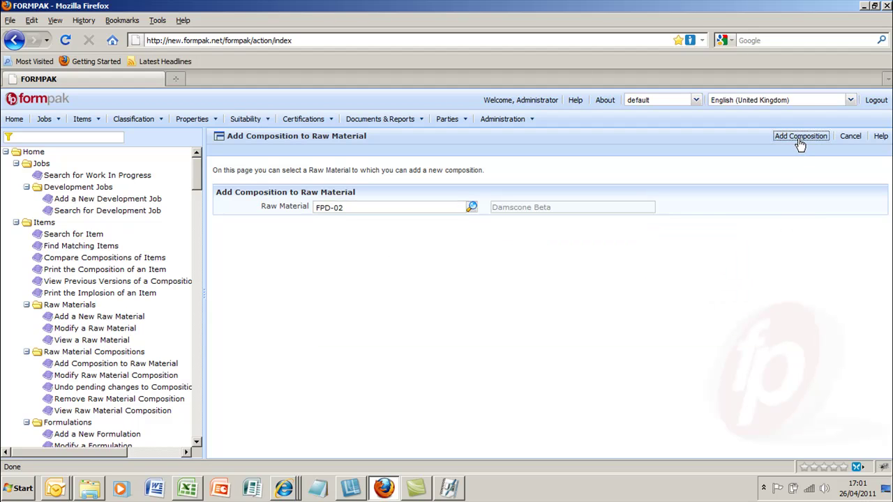
left_click(525, 311)
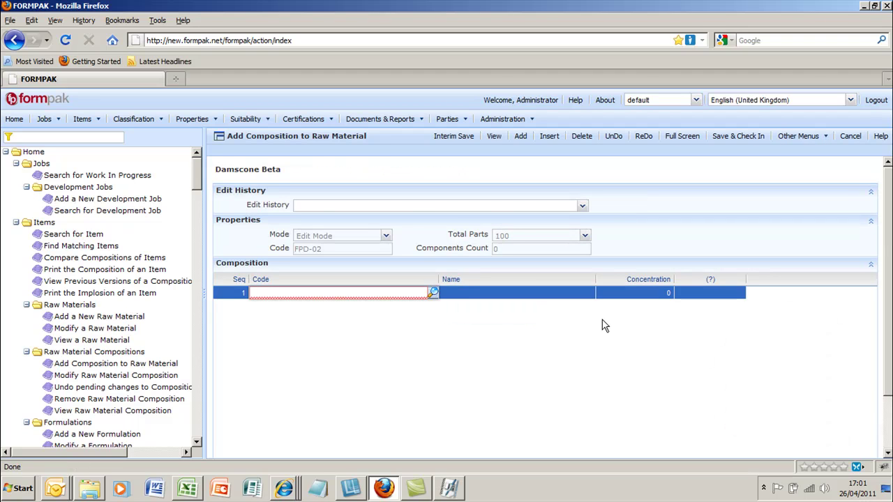
Add Rose ketones (FPD-2010A-2517) as the first composition component with a concentration of 100
type("rose ket")
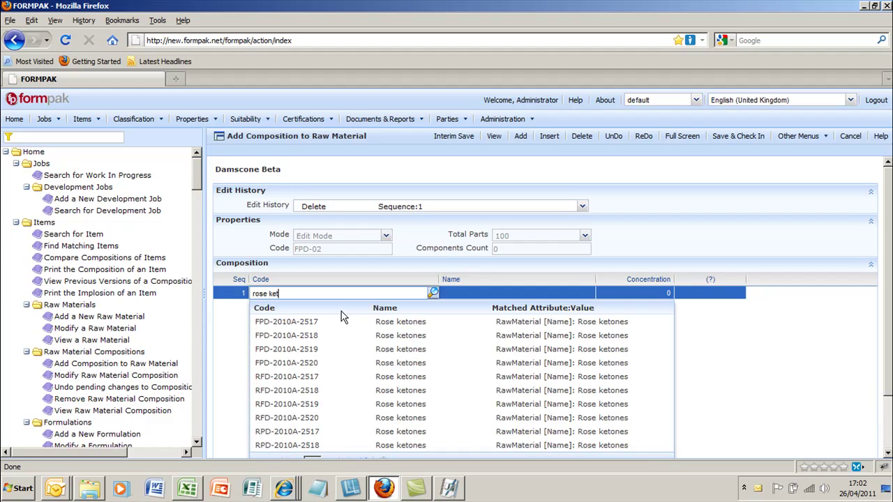
left_click(345, 320)
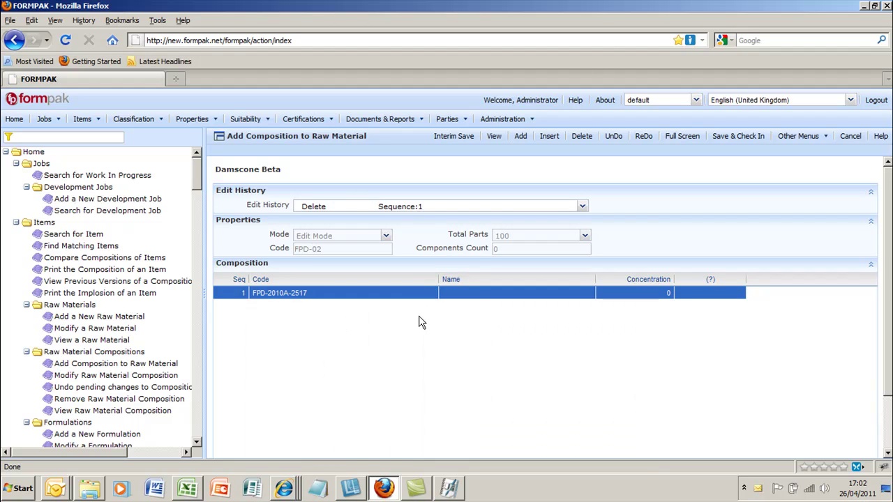
key("Tab")
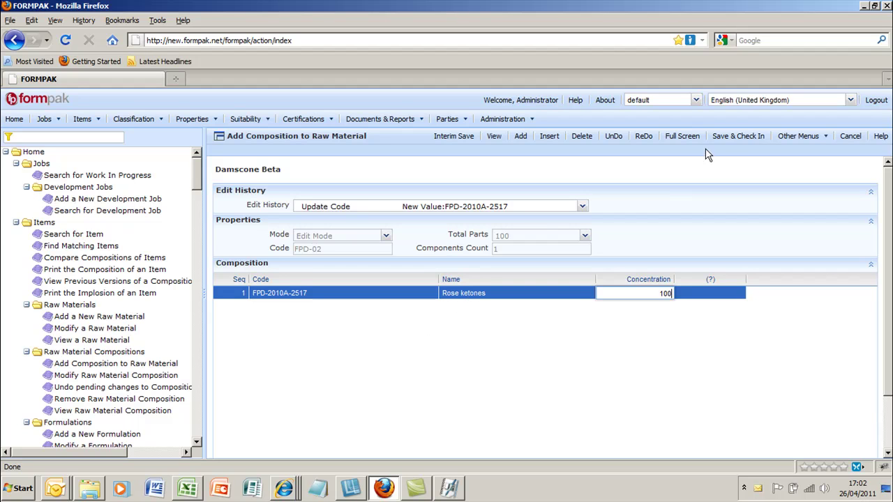
Save and check in the new composition with Preserve When Exploding set to Yes
left_click(735, 139)
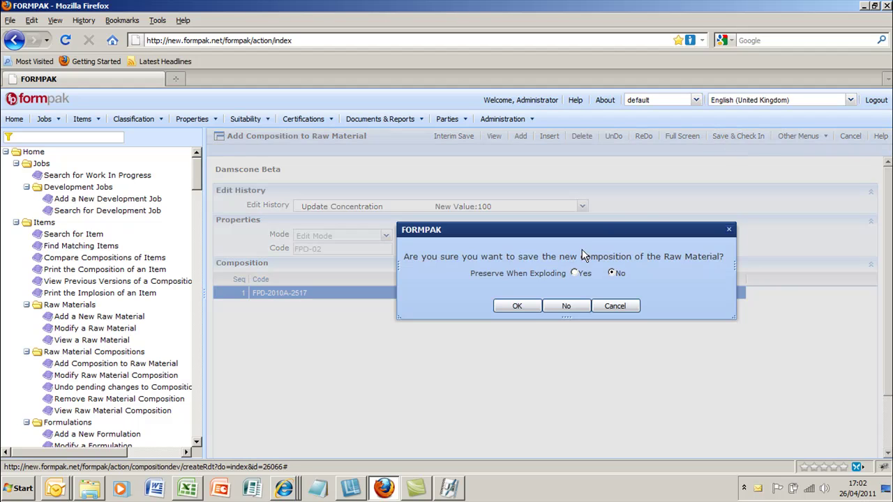
left_click(575, 273)
left_click(519, 308)
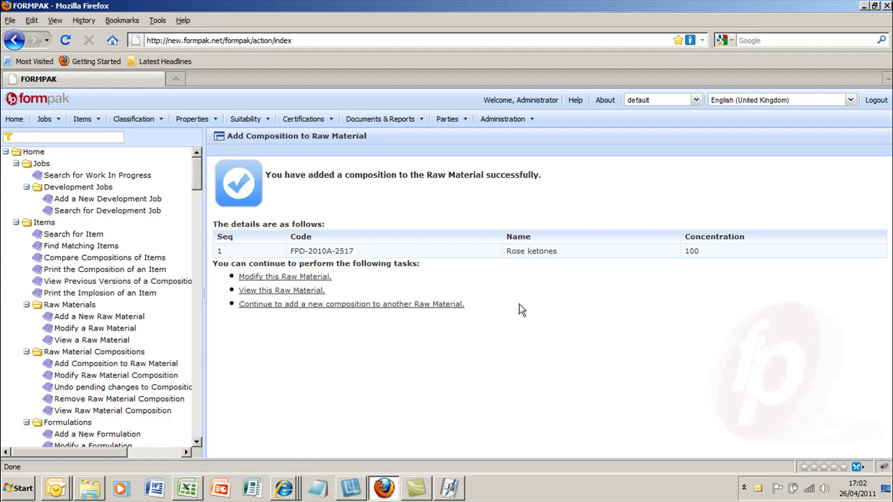
View the raw material Damscone Beta and show its EC Hazard Labels property group
left_click(317, 296)
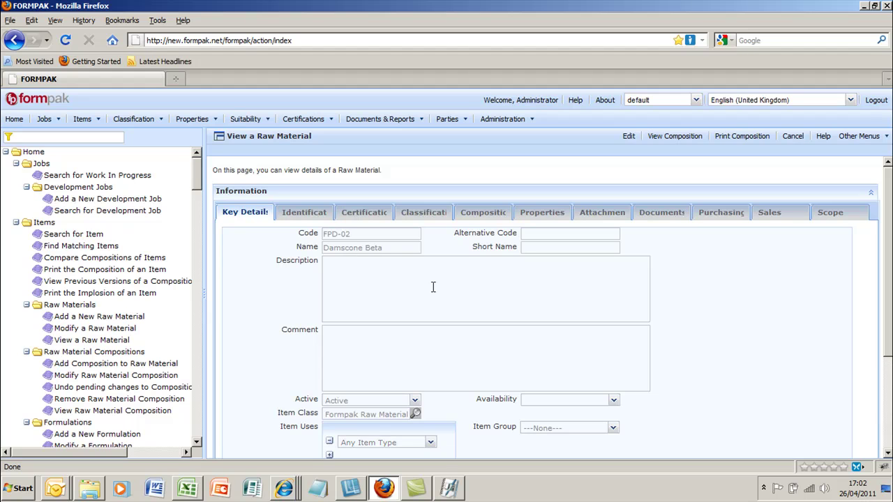
left_click(558, 217)
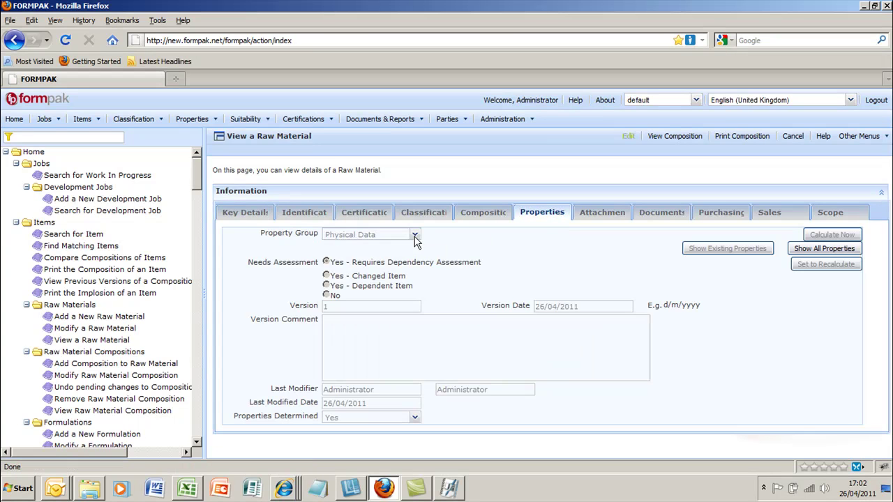
left_click(415, 235)
left_click(398, 261)
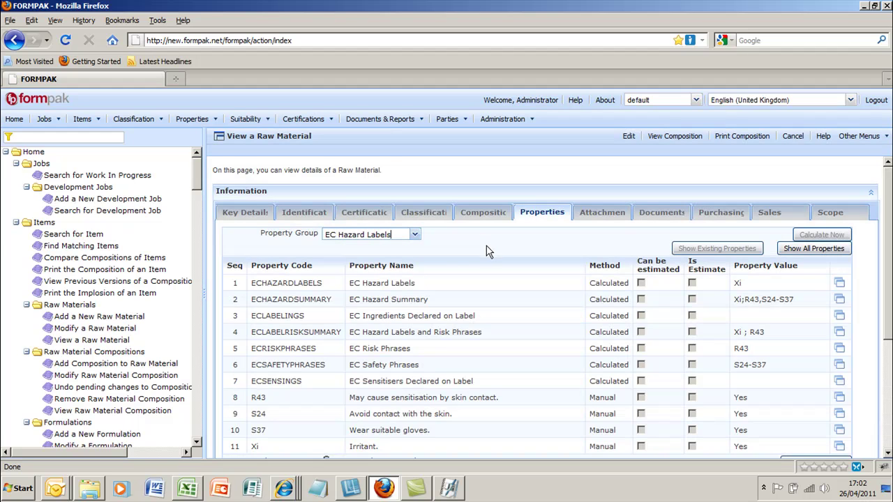
Show the GHS Hazards property group of Damscone Beta, followed by its IFRA Categories group
left_click(415, 235)
left_click(394, 288)
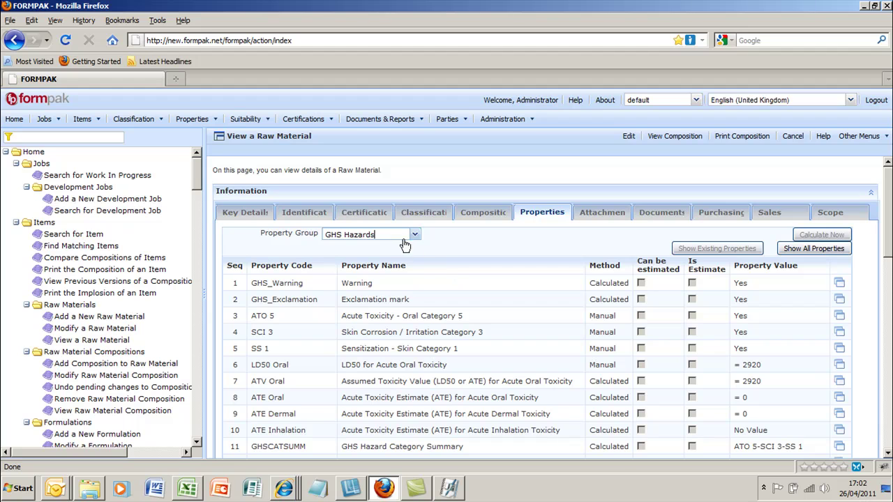
left_click(414, 236)
left_click(415, 302)
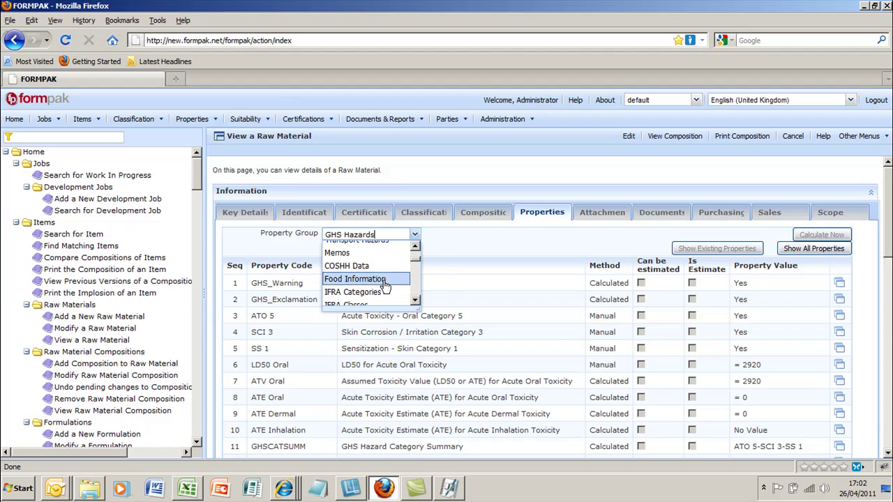
left_click(390, 292)
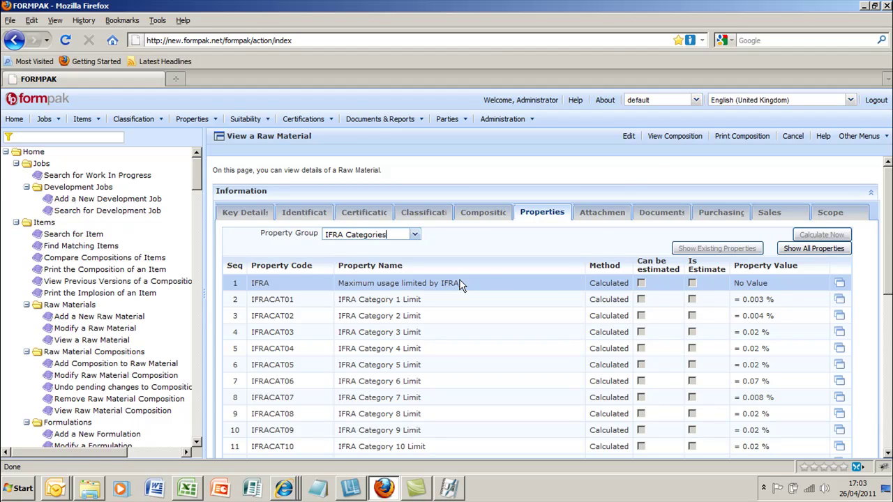
View the composition of Damscone Beta in its own window, close it, and check the Preserve When Exploding setting in the raw material's composition details
left_click(675, 138)
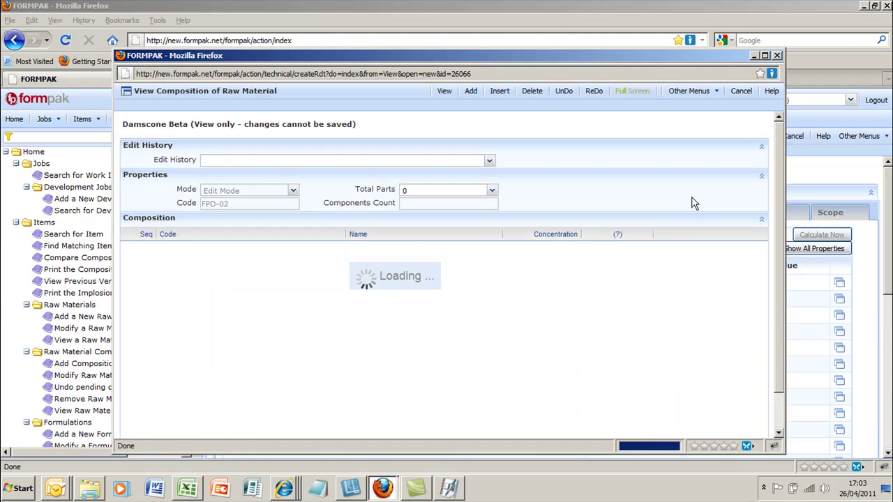
left_click(777, 56)
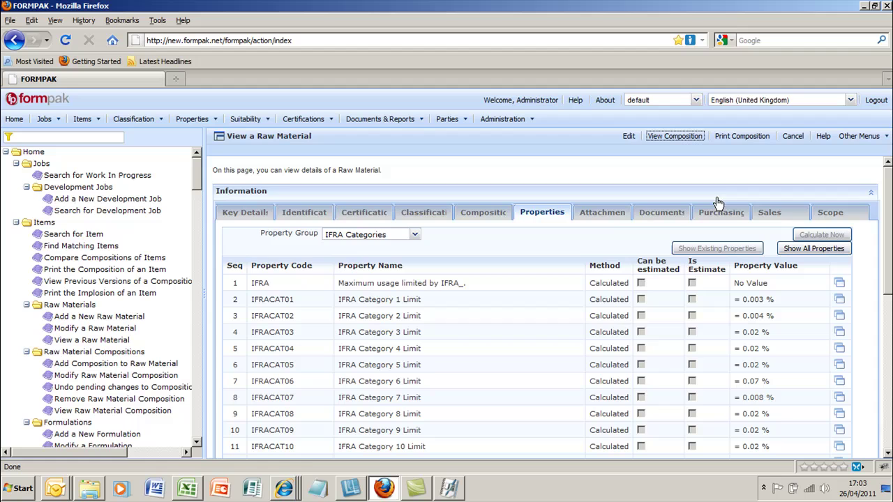
left_click(326, 217)
left_click(369, 216)
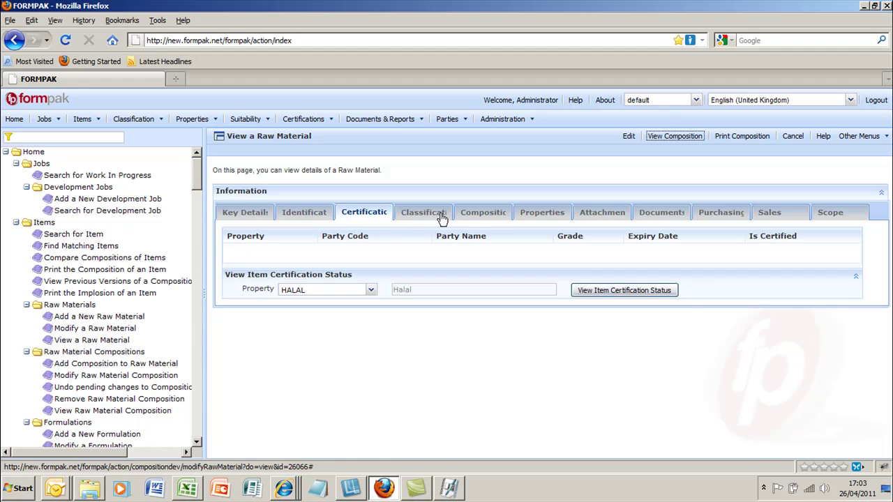
left_click(498, 218)
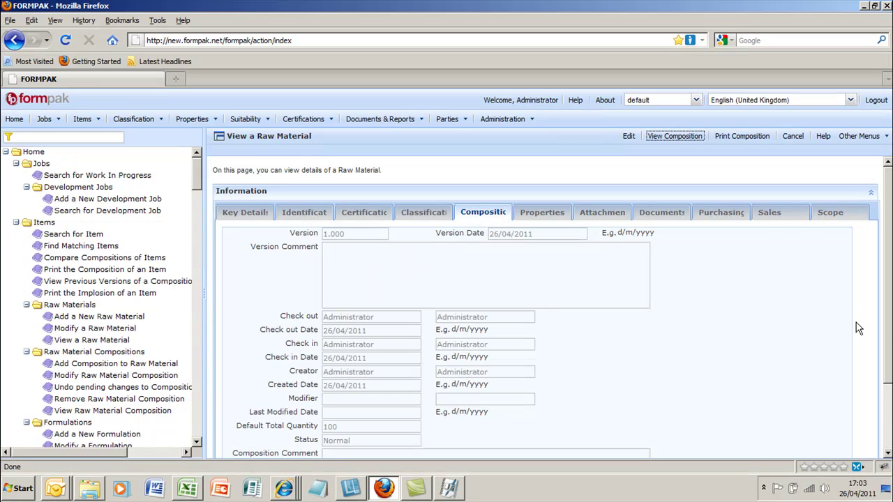
scroll(889, 337, "down", 3)
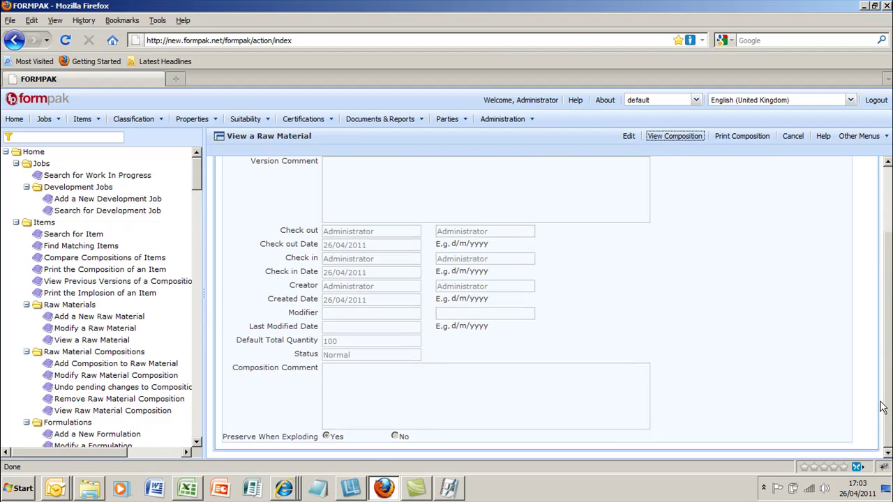